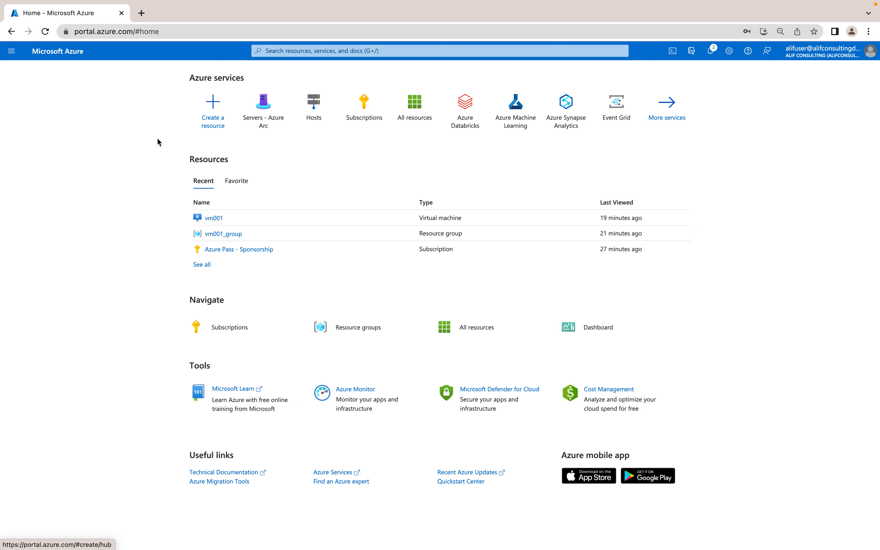
- Search the portal for "host" and open the Host groups service
{"action": "left_click", "coordinate": [309, 48]}
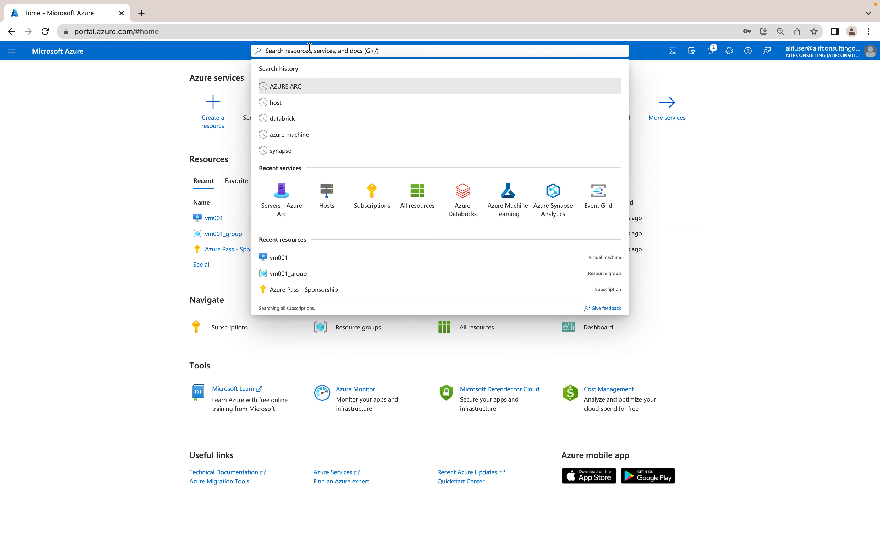
{"action": "type", "text": "host"}
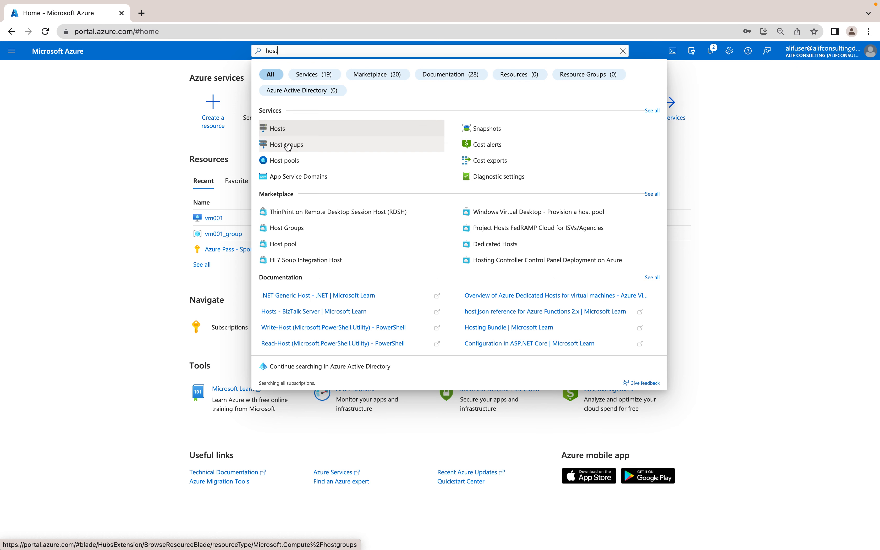
{"action": "left_click", "coordinate": [286, 143]}
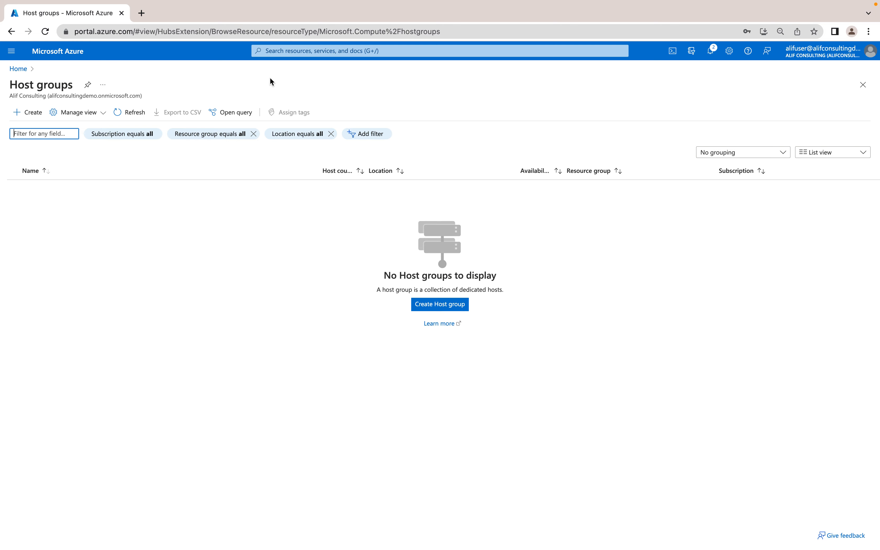
- Search the portal for "host" again and open the Hosts service
{"action": "left_click", "coordinate": [286, 54]}
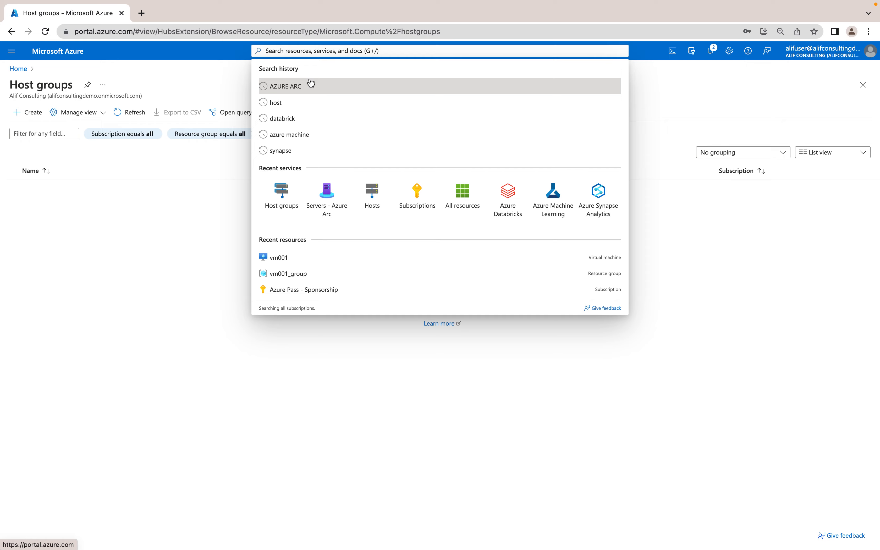
{"action": "type", "text": "hist"}
{"action": "key", "text": "BackSpace"}
{"action": "key", "text": "BackSpace"}
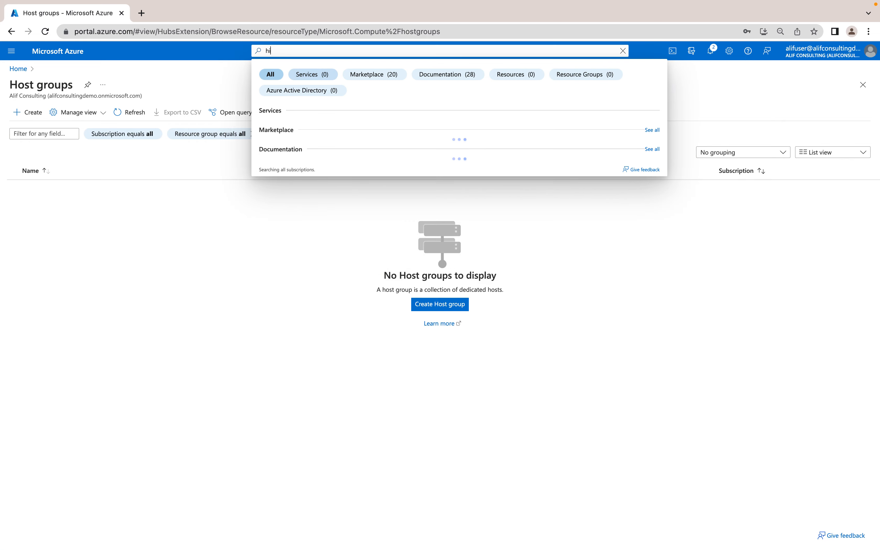
{"action": "type", "text": "ost"}
{"action": "key", "text": "BackSpace"}
{"action": "key", "text": "BackSpace"}
{"action": "key", "text": "BackSpace"}
{"action": "key", "text": "BackSpace"}
{"action": "key", "text": "BackSpace"}
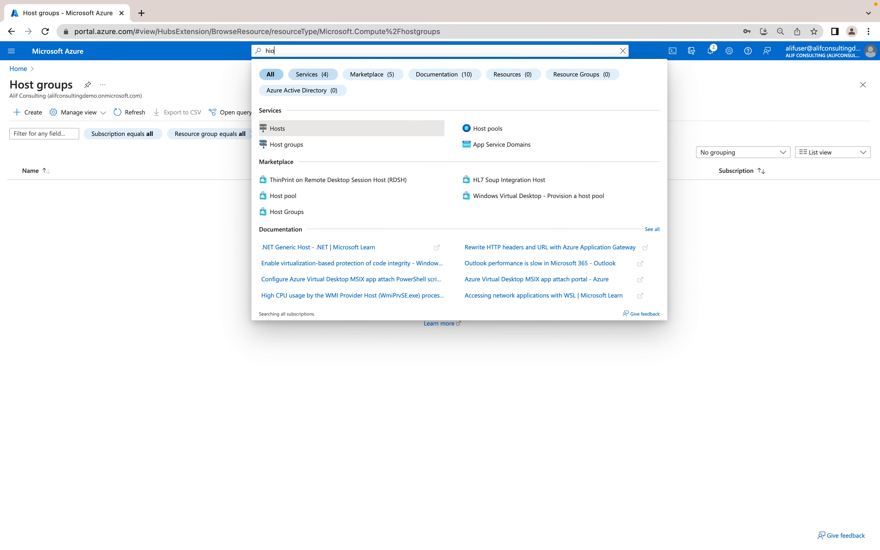
{"action": "type", "text": "host"}
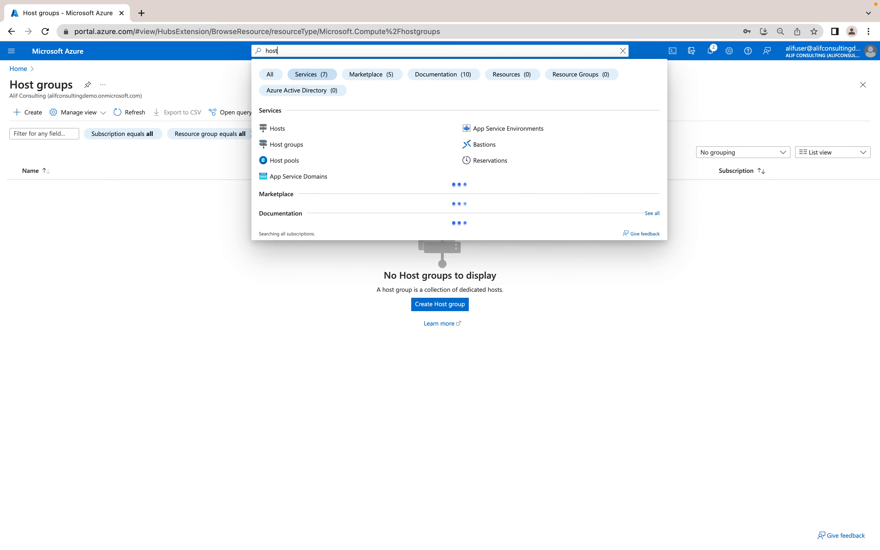
{"action": "left_click", "coordinate": [277, 134]}
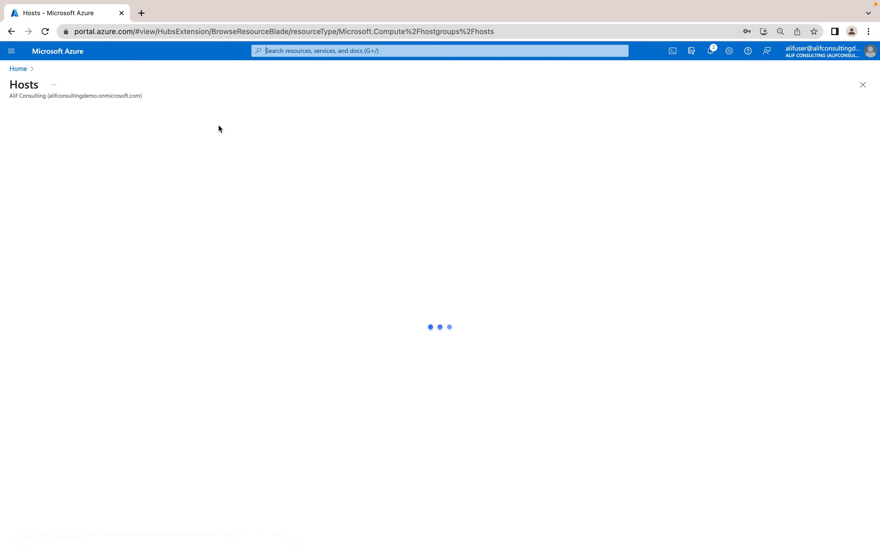
- Start creating a dedicated host named host01 in the vm001_group resource group
{"action": "left_click", "coordinate": [430, 314]}
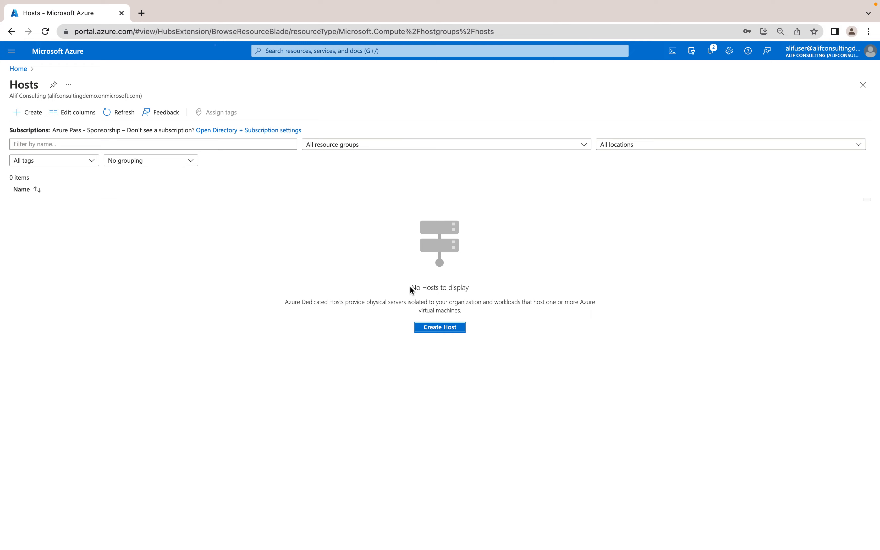
{"action": "left_click", "coordinate": [434, 327]}
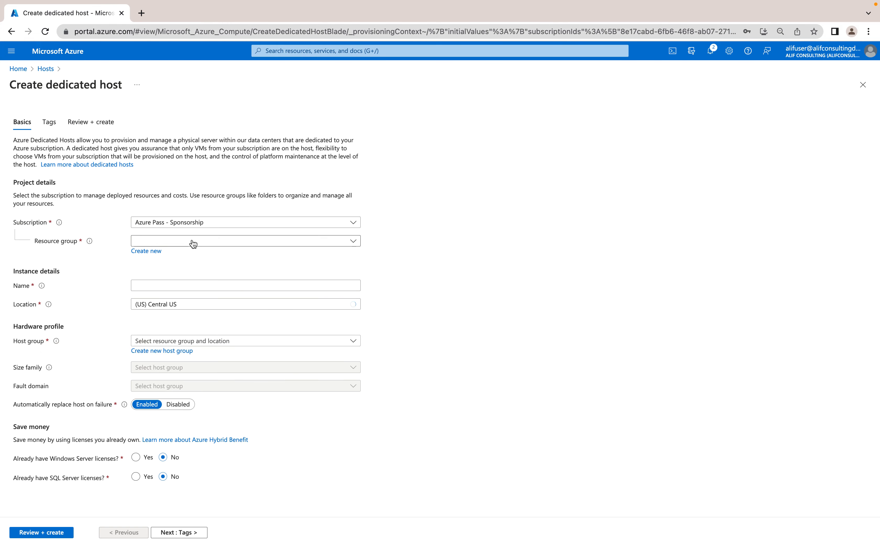
{"action": "left_click", "coordinate": [192, 240]}
{"action": "left_click", "coordinate": [198, 289]}
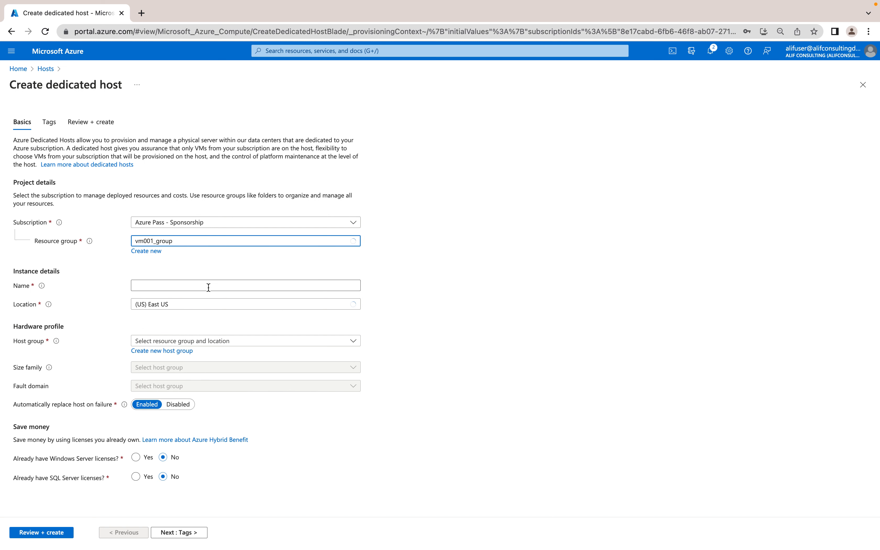
{"action": "left_click", "coordinate": [168, 305]}
{"action": "left_click", "coordinate": [446, 307]}
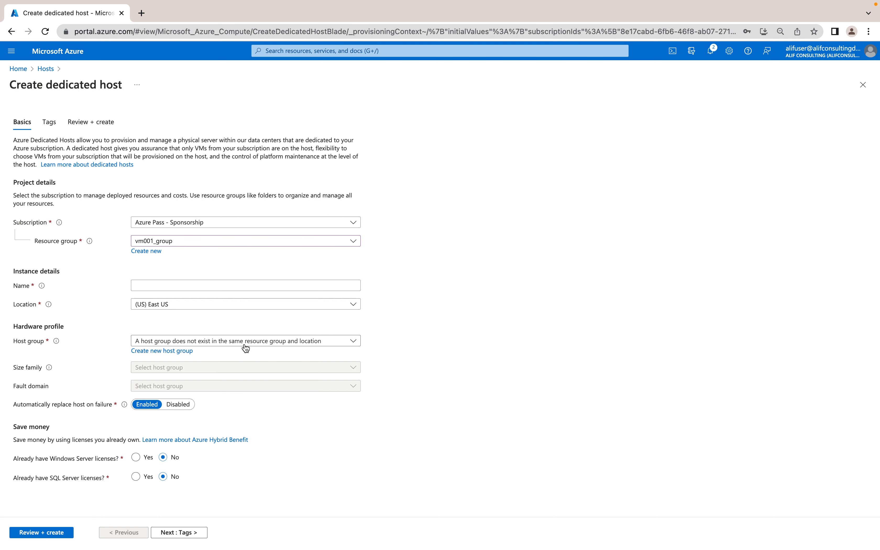
{"action": "left_click", "coordinate": [179, 290]}
{"action": "type", "text": "host01"}
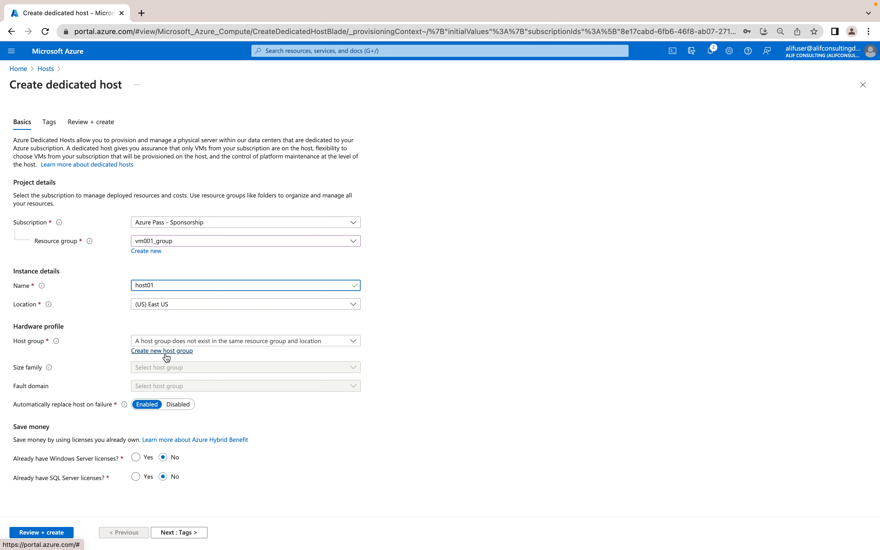
- Add a new host group named hs01 in Zone 1 with a fault domain count of 5
{"action": "left_click", "coordinate": [189, 343]}
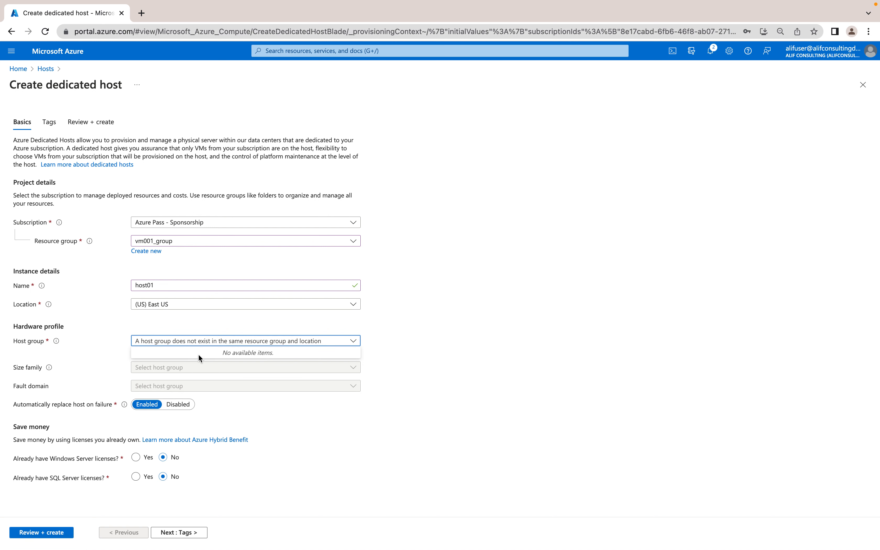
{"action": "left_click", "coordinate": [468, 345]}
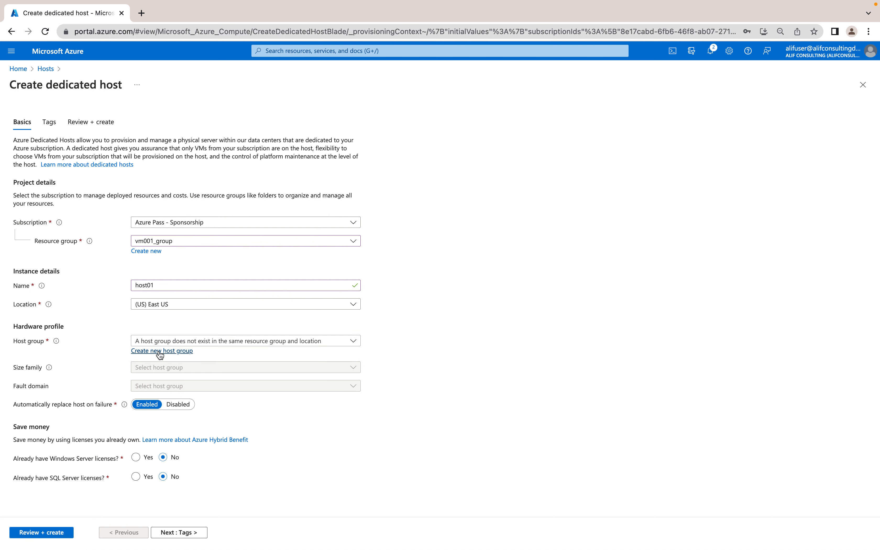
{"action": "left_click", "coordinate": [162, 350]}
{"action": "type", "text": "hs01"}
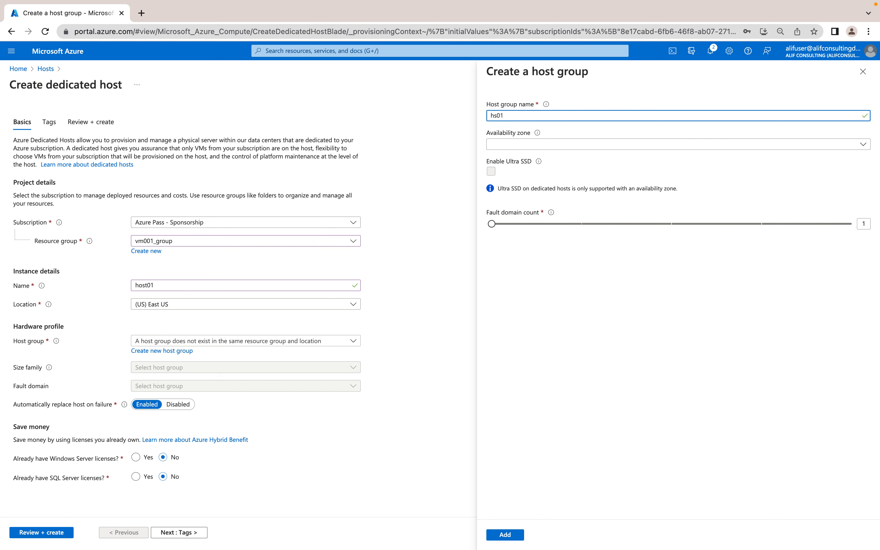
{"action": "left_click", "coordinate": [586, 145]}
{"action": "left_click", "coordinate": [590, 157]}
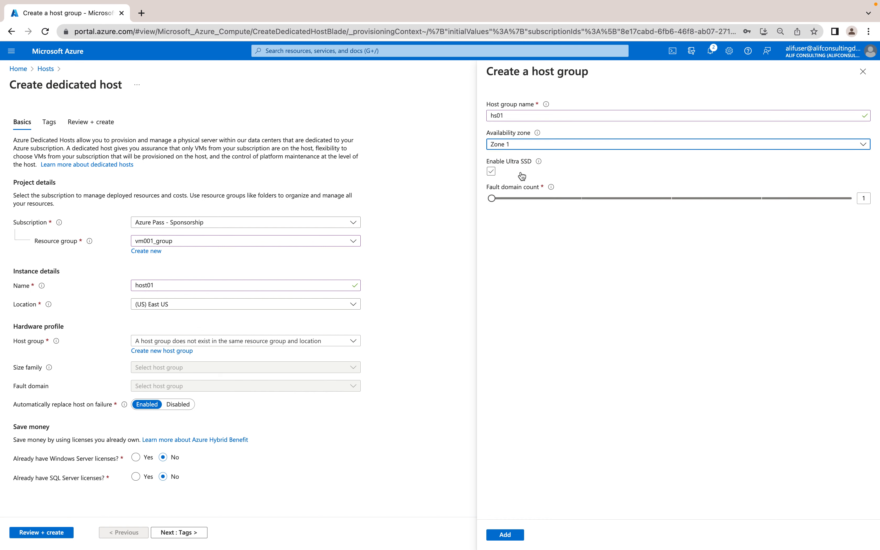
{"action": "mouse_move", "coordinate": [539, 162]}
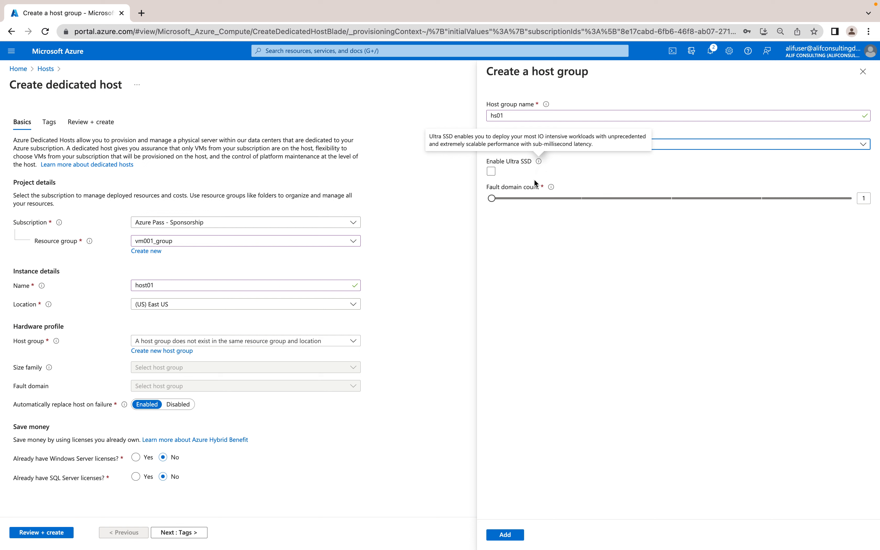
{"action": "left_click_drag", "start_coordinate": [495, 200], "coordinate": [858, 201]}
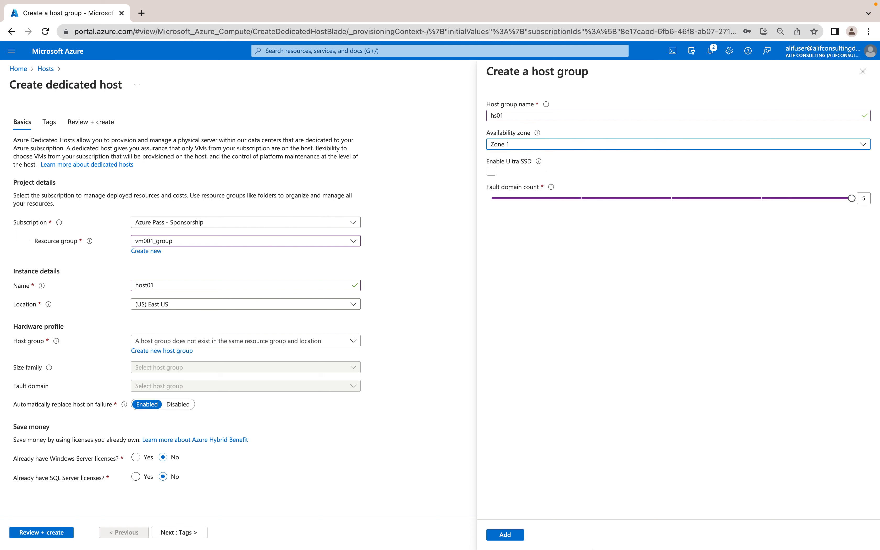
{"action": "left_click", "coordinate": [506, 537]}
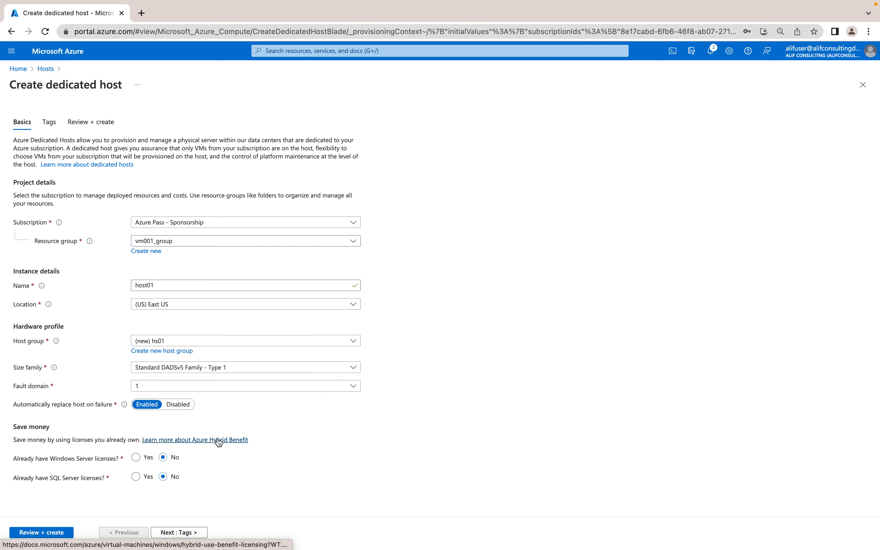
- Choose Standard DADSv5 Family - Type 1 as the size family and look through the other available families
{"action": "left_click", "coordinate": [202, 369]}
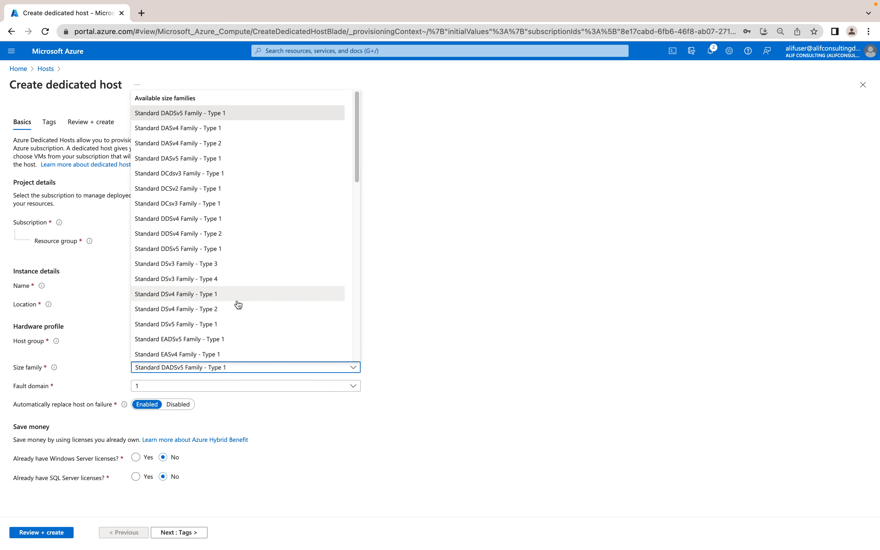
{"action": "left_click", "coordinate": [460, 309]}
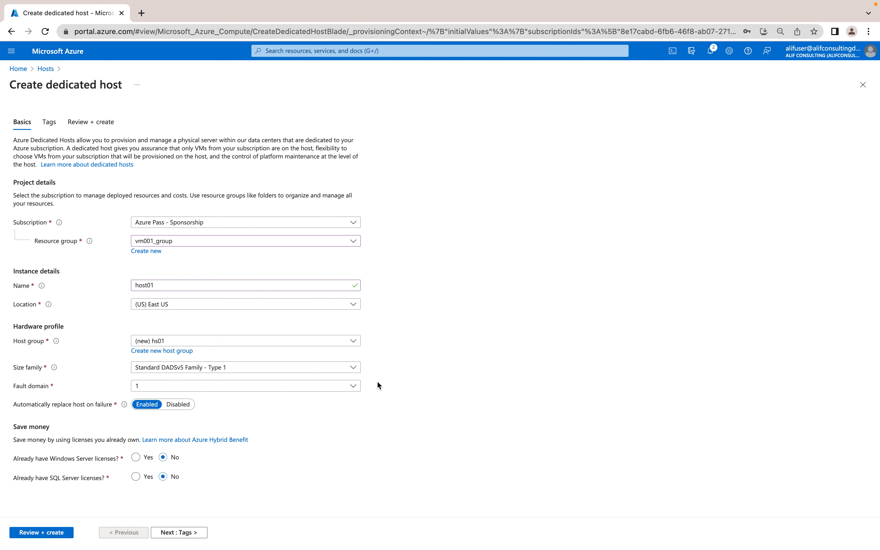
{"action": "left_click", "coordinate": [237, 369]}
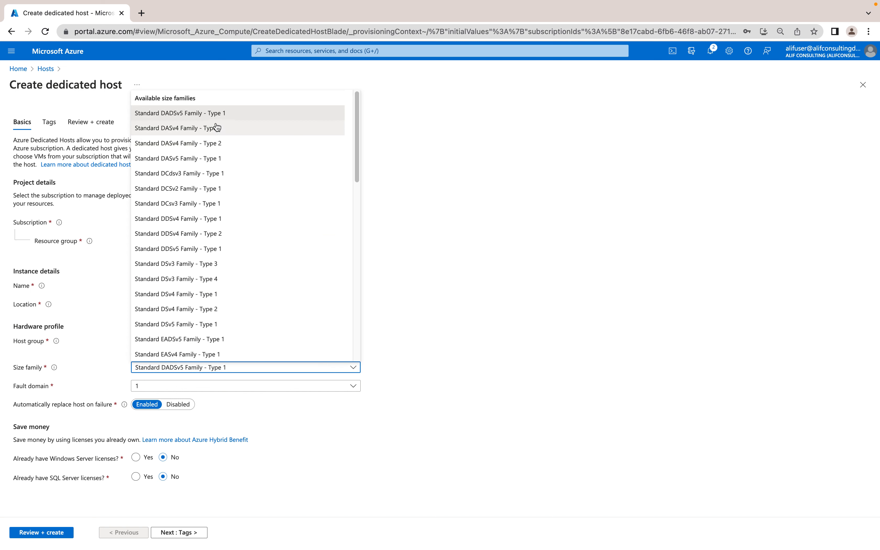
{"action": "left_click", "coordinate": [217, 115]}
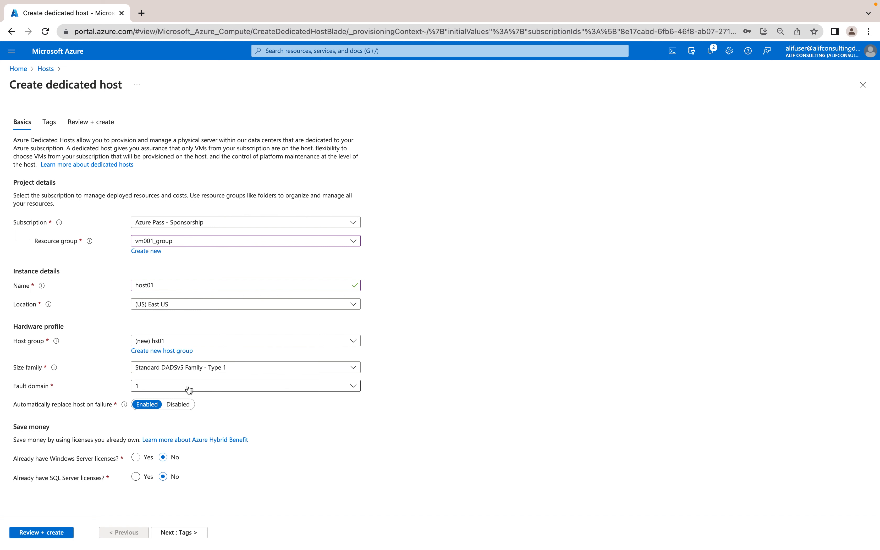
{"action": "left_click", "coordinate": [193, 369]}
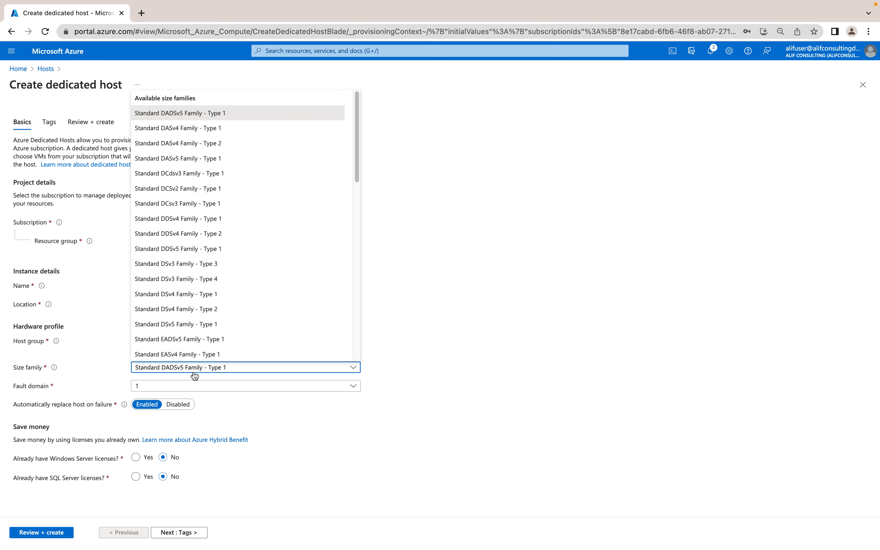
{"action": "scroll", "coordinate": [298, 255], "scroll_direction": "down", "scroll_amount": 1}
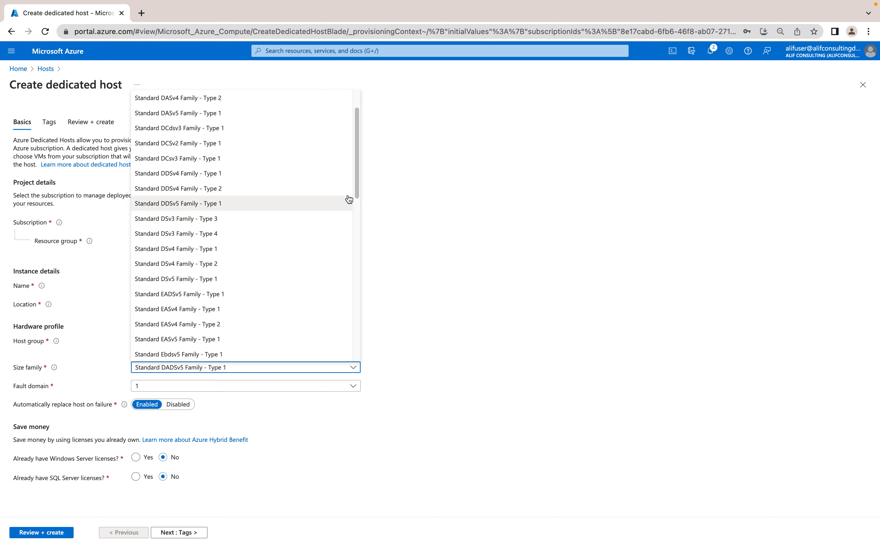
{"action": "left_click_drag", "start_coordinate": [358, 170], "coordinate": [344, 330]}
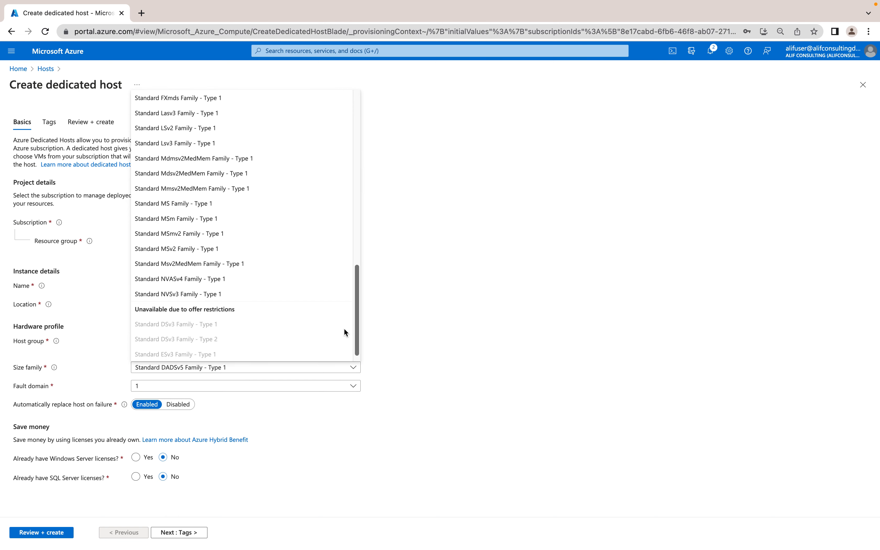
{"action": "scroll", "coordinate": [361, 247], "scroll_direction": "up", "scroll_amount": 5}
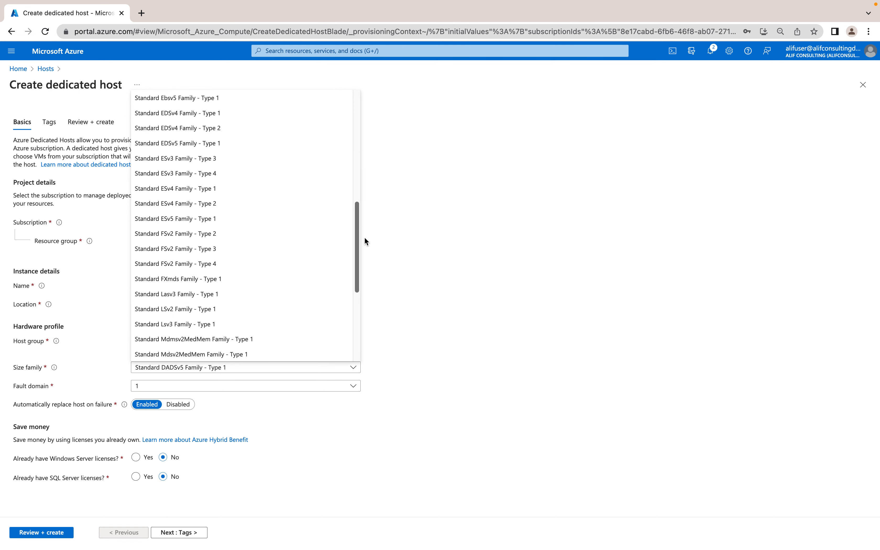
{"action": "left_click", "coordinate": [374, 172]}
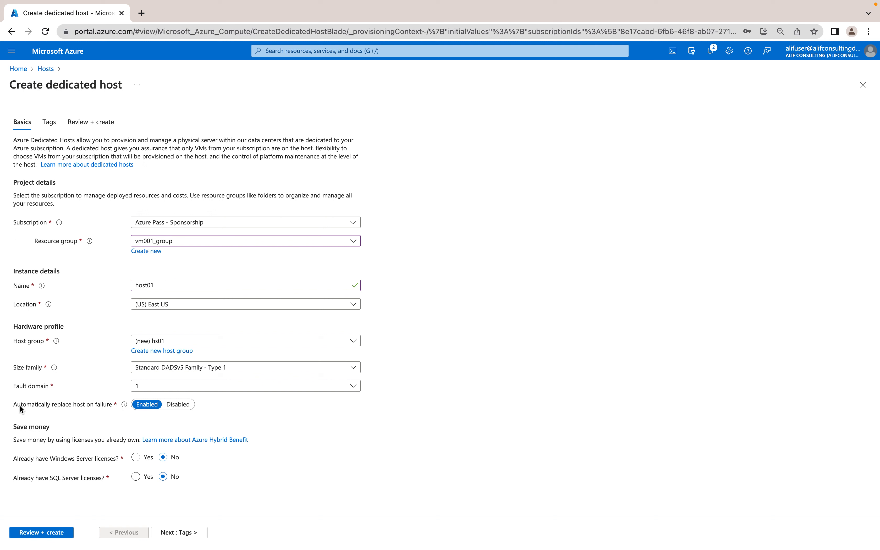
- Keep automatic host replacement on failure enabled, and declare and confirm existing Windows Server licenses
{"action": "left_click", "coordinate": [181, 406]}
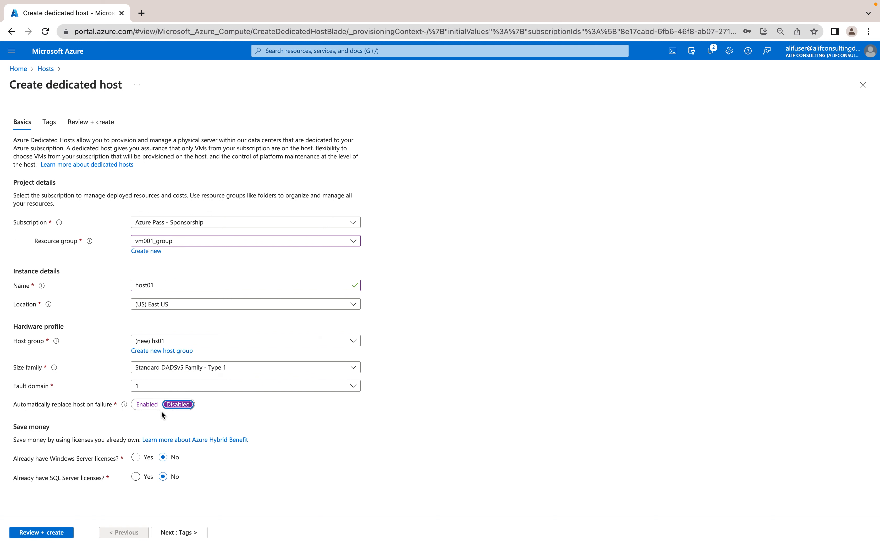
{"action": "left_click", "coordinate": [160, 409]}
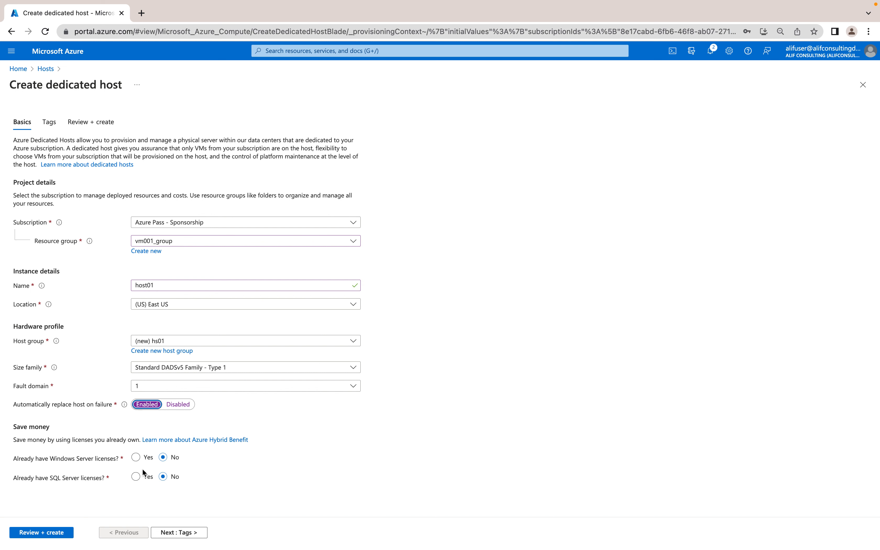
{"action": "left_click", "coordinate": [136, 457]}
{"action": "scroll", "coordinate": [157, 488], "scroll_direction": "down", "scroll_amount": 1}
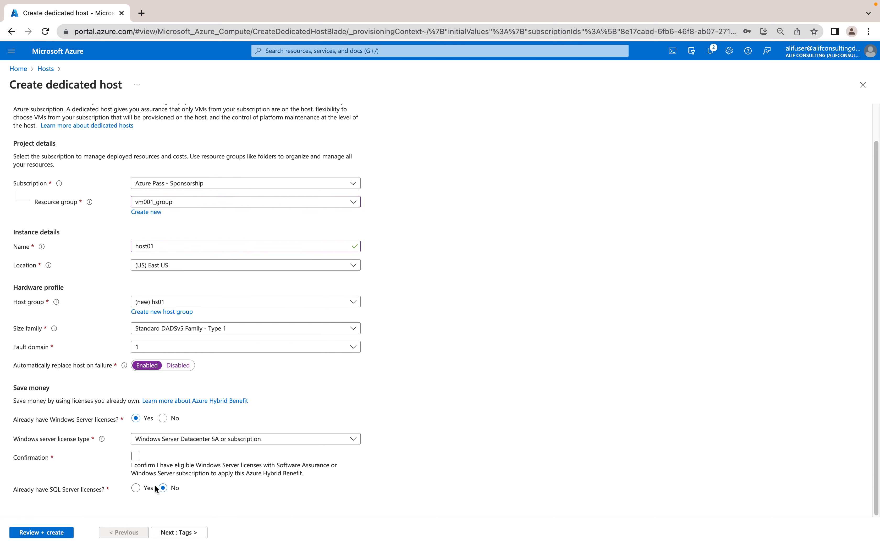
{"action": "left_click", "coordinate": [136, 457]}
- Declare and confirm existing SQL Server licenses, and submit the host configuration for review without adding tags
{"action": "left_click", "coordinate": [137, 488]}
{"action": "scroll", "coordinate": [156, 495], "scroll_direction": "down", "scroll_amount": 2}
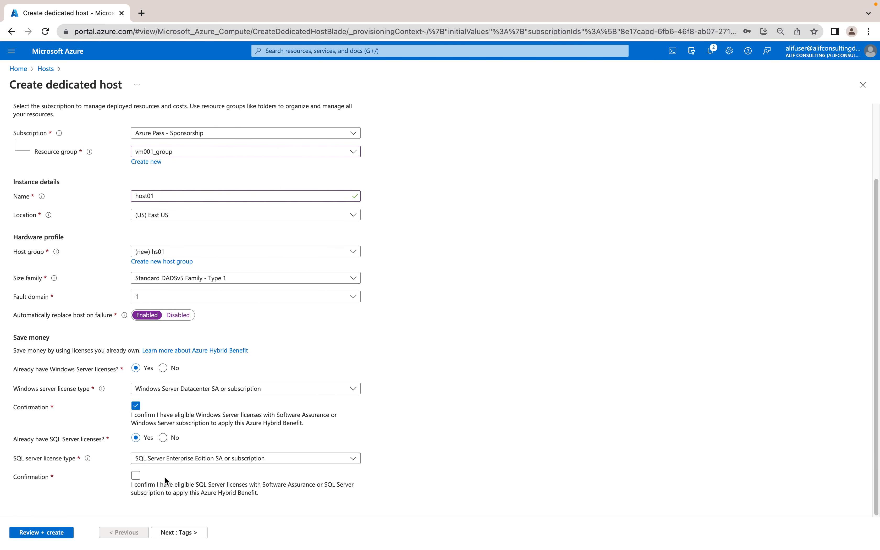
{"action": "left_click", "coordinate": [138, 476]}
{"action": "left_click", "coordinate": [203, 459]}
{"action": "left_click", "coordinate": [395, 457]}
{"action": "left_click", "coordinate": [190, 533]}
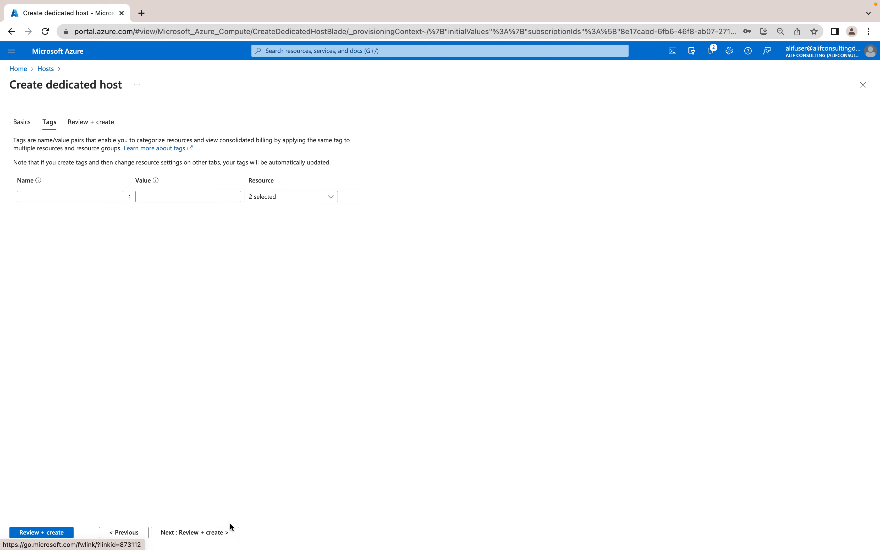
{"action": "left_click", "coordinate": [204, 532]}
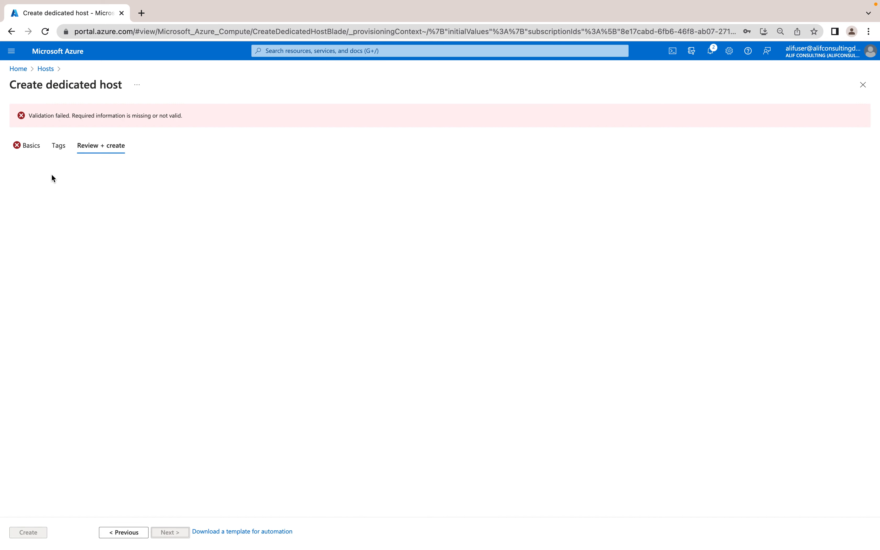
- Return to the host's basic settings, change the size family to Standard DSv4 Family - Type 1, and look through the other families
{"action": "left_click", "coordinate": [32, 145]}
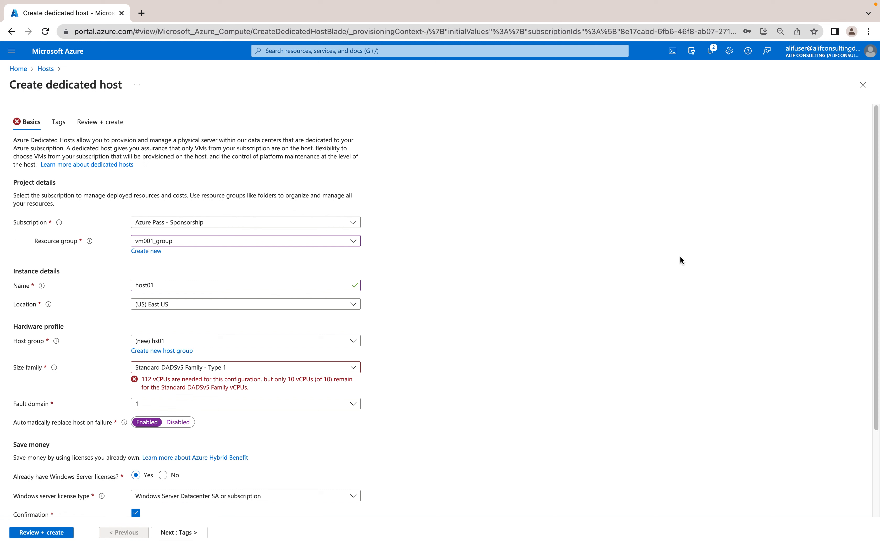
{"action": "left_click", "coordinate": [207, 371]}
{"action": "left_click", "coordinate": [249, 296]}
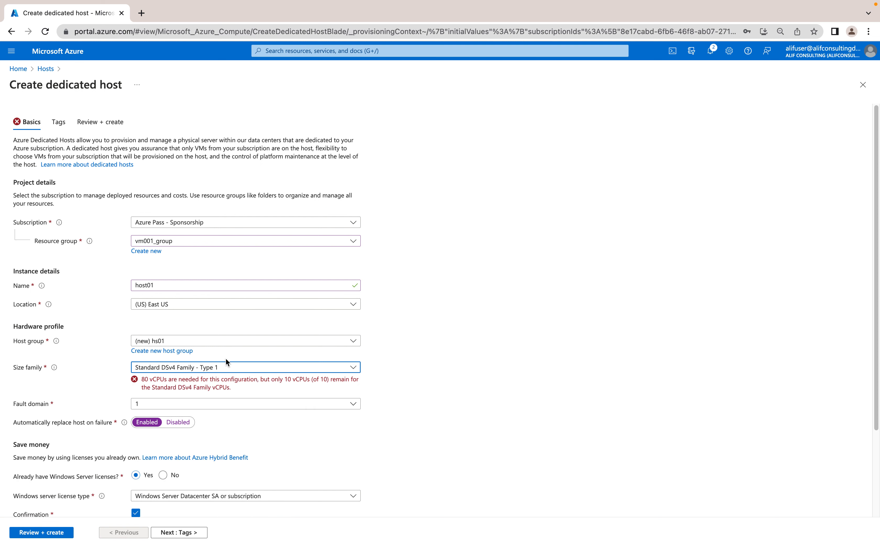
{"action": "left_click", "coordinate": [246, 368]}
{"action": "left_click", "coordinate": [472, 303]}
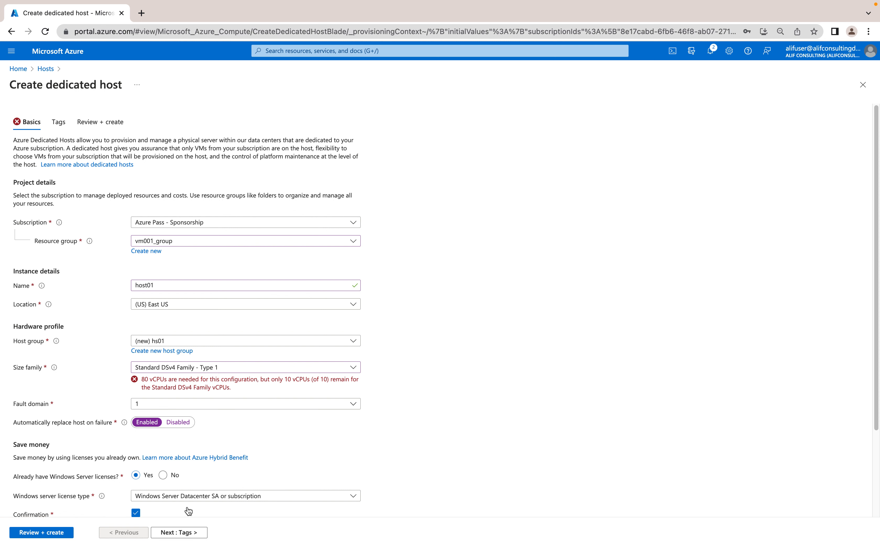
{"action": "left_click", "coordinate": [218, 364]}
{"action": "left_click", "coordinate": [525, 385]}
- Leave the dedicated host form and start a new virtual machine from the Windows Server 2019 Datacenter marketplace product
{"action": "left_click", "coordinate": [17, 72]}
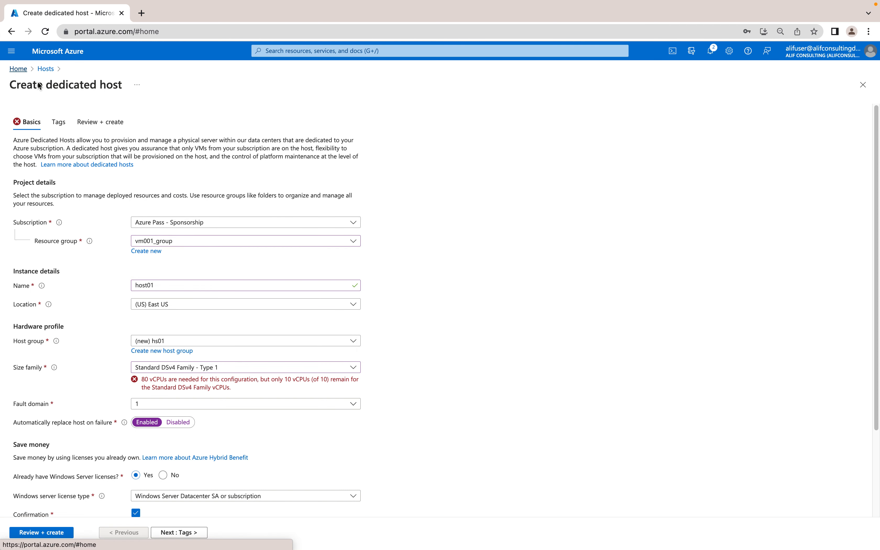
{"action": "left_click", "coordinate": [521, 96]}
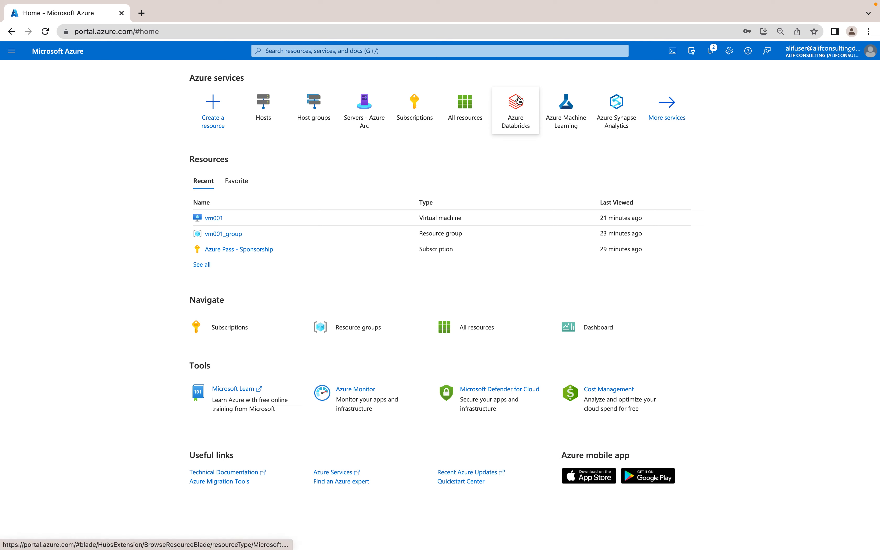
{"action": "mouse_move", "coordinate": [519, 101]}
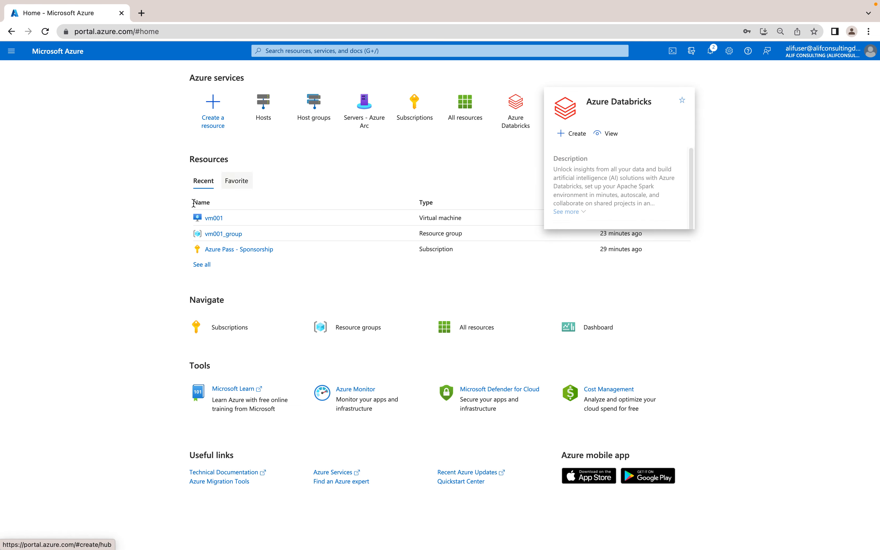
{"action": "left_click", "coordinate": [213, 109]}
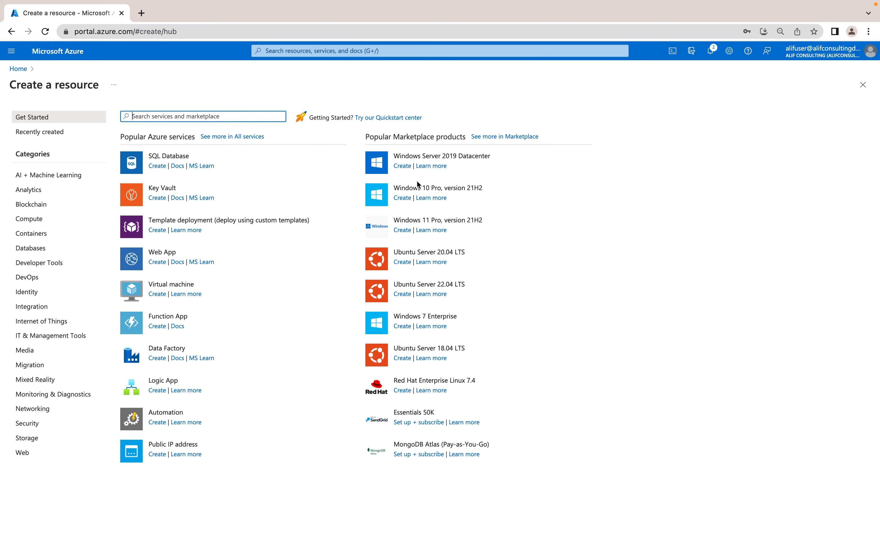
{"action": "left_click", "coordinate": [417, 157]}
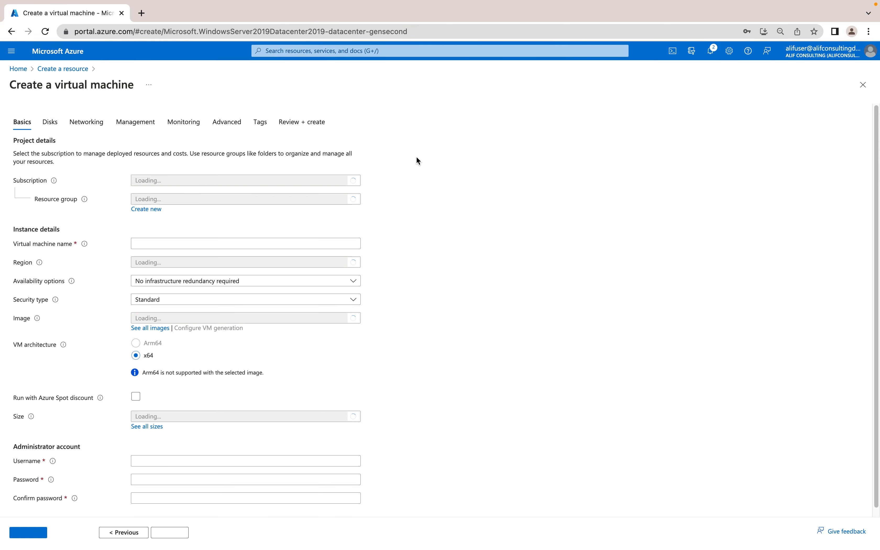
- Look through the new virtual machine's management and advanced settings, and check which host groups are selectable
{"action": "left_click", "coordinate": [135, 121]}
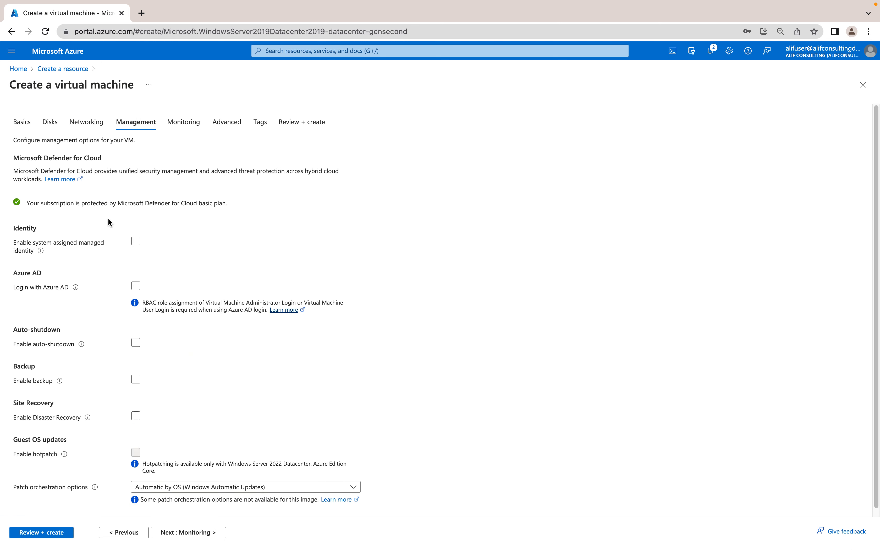
{"action": "left_click", "coordinate": [218, 122]}
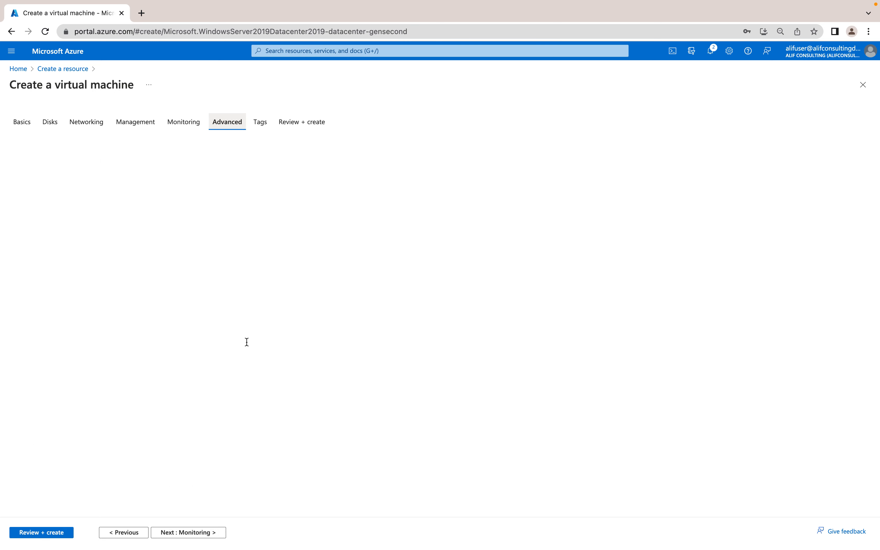
{"action": "scroll", "coordinate": [250, 340], "scroll_direction": "down", "scroll_amount": 7}
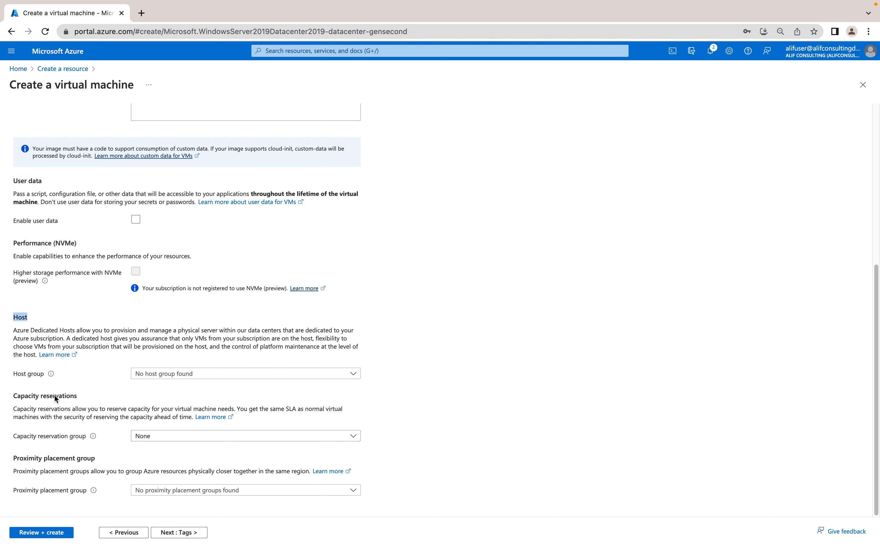
{"action": "left_click", "coordinate": [436, 382]}
{"action": "left_click", "coordinate": [247, 374]}
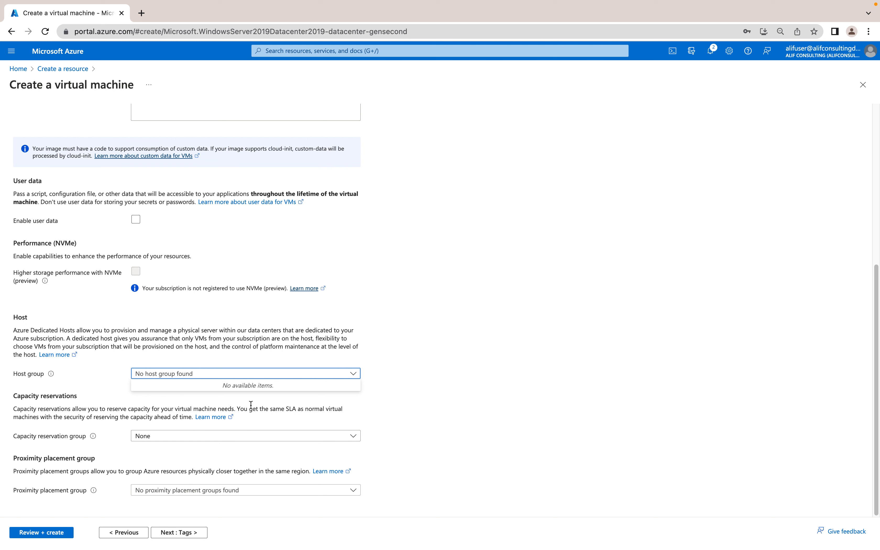
- Open the existing virtual machine vm001, check the host group choices in its configuration, and review its overview
{"action": "left_click", "coordinate": [19, 70]}
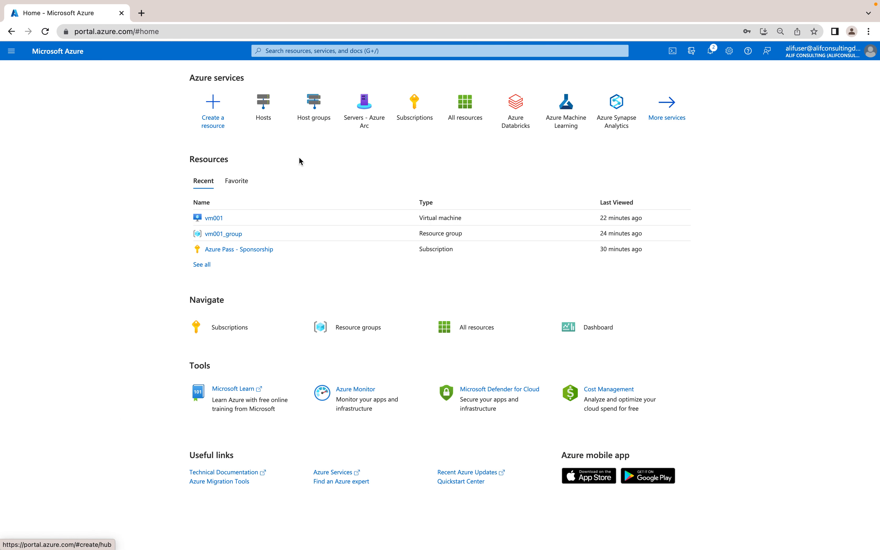
{"action": "left_click", "coordinate": [218, 221]}
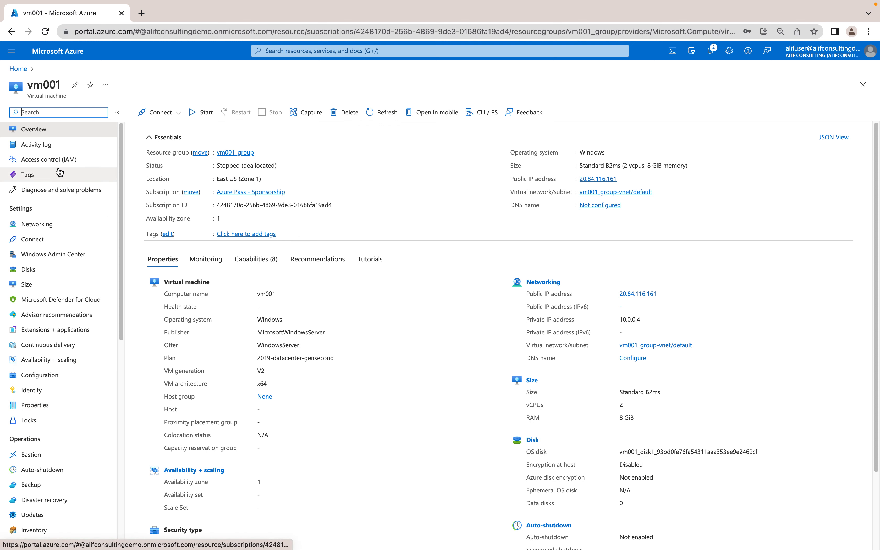
{"action": "left_click", "coordinate": [43, 376]}
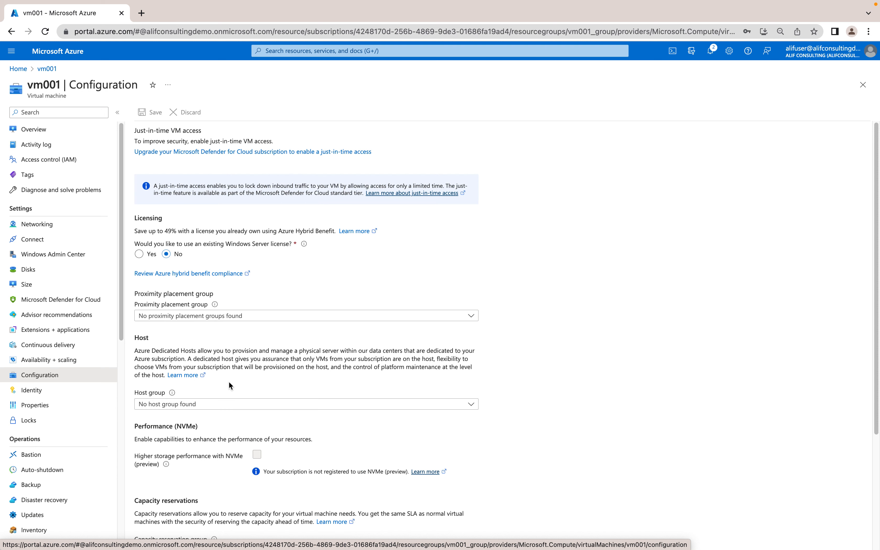
{"action": "left_click", "coordinate": [220, 404]}
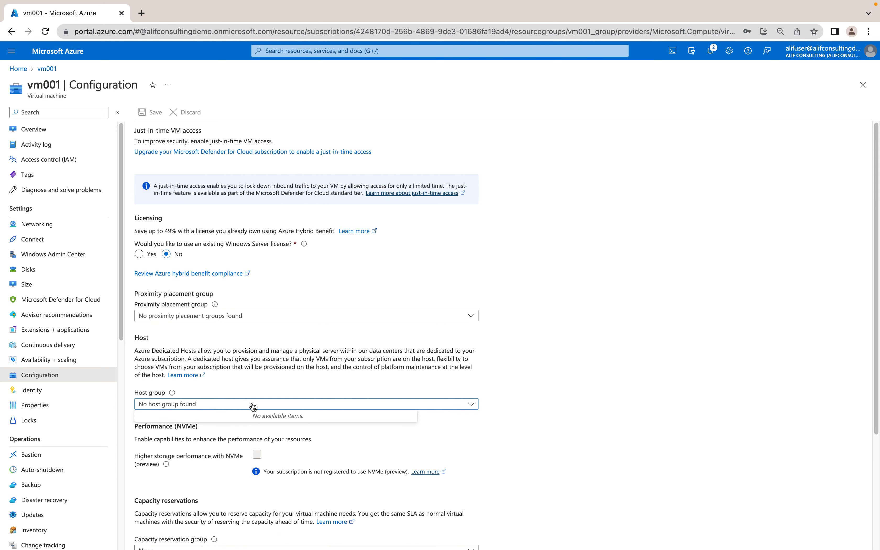
{"action": "left_click", "coordinate": [537, 400]}
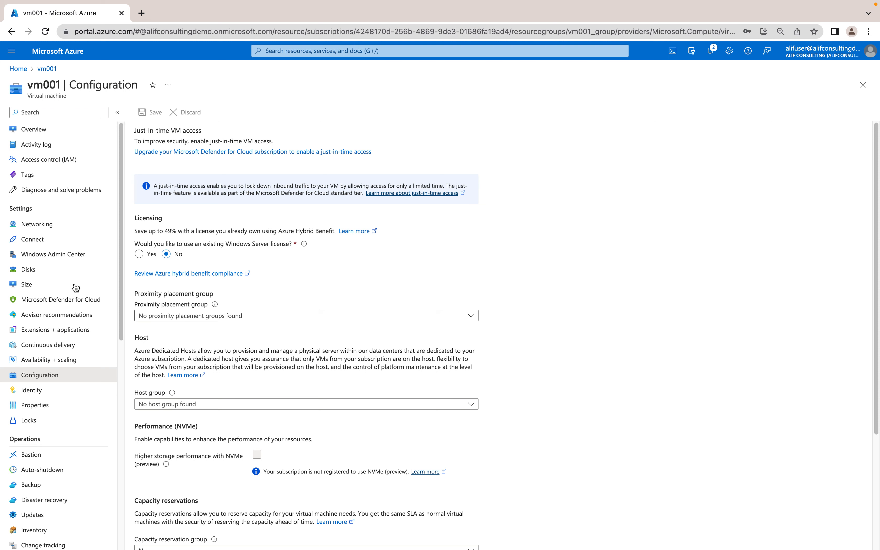
{"action": "left_click", "coordinate": [37, 130]}
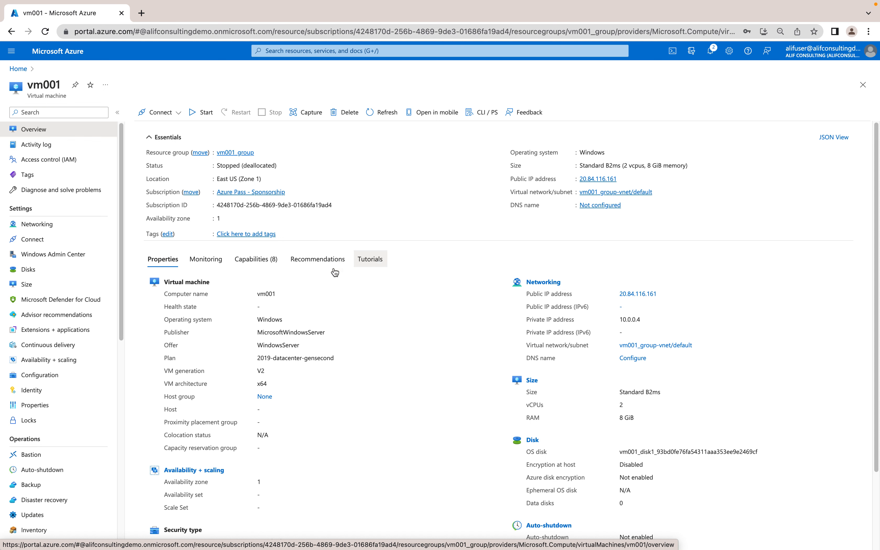
{"action": "left_click", "coordinate": [77, 380]}
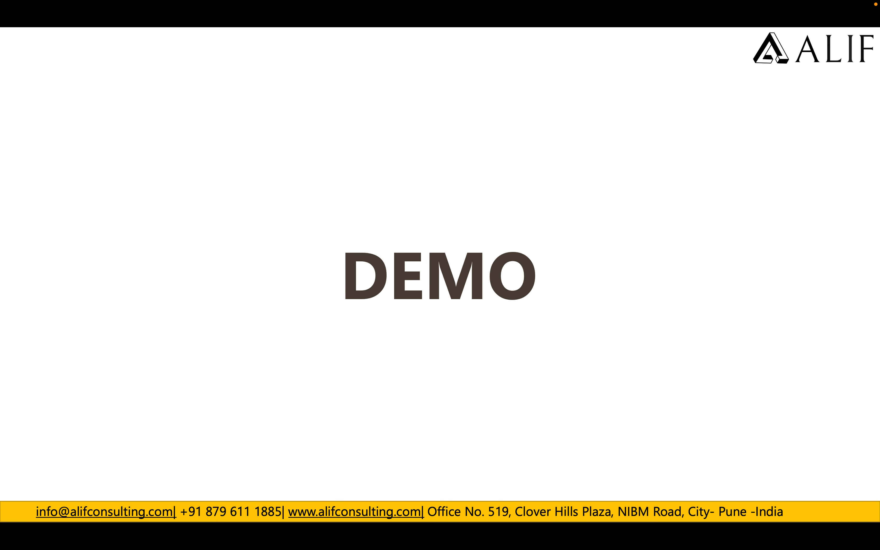
{"action": "left_click", "coordinate": [292, 303]}
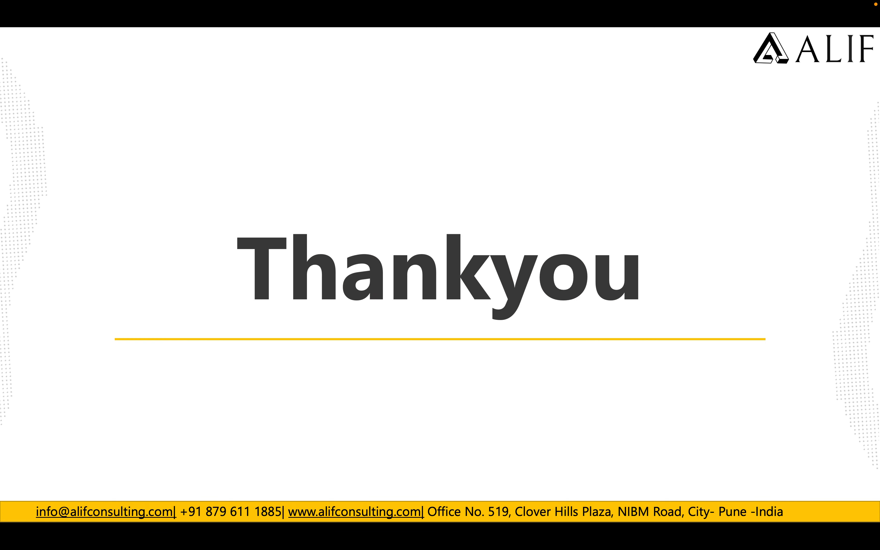